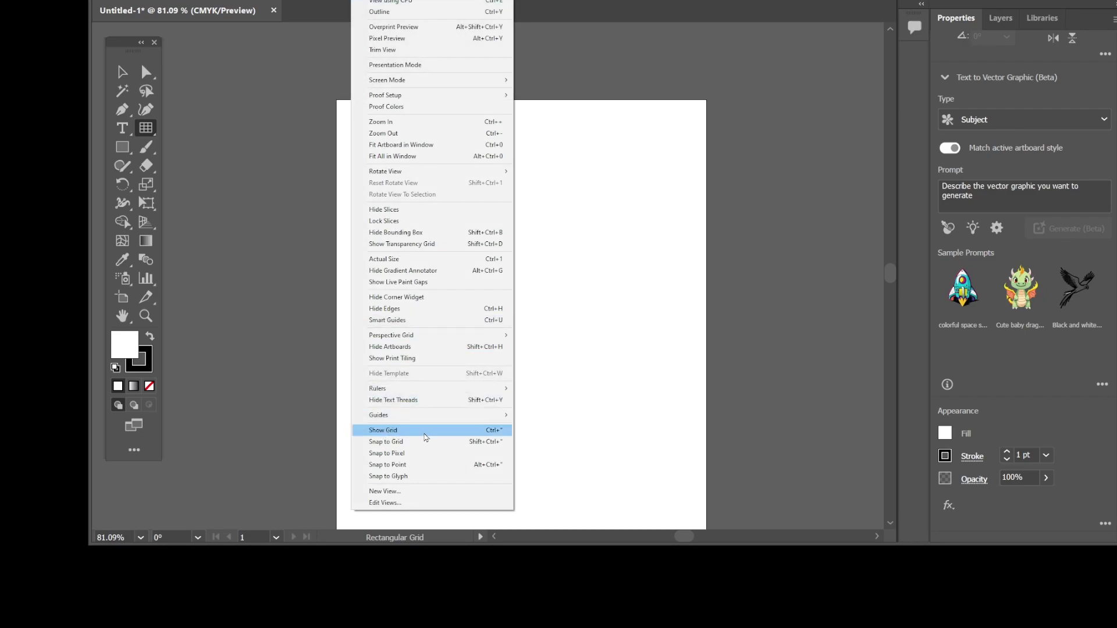
Show the document grid.
{"action": "left_click", "coordinate": [424, 432]}
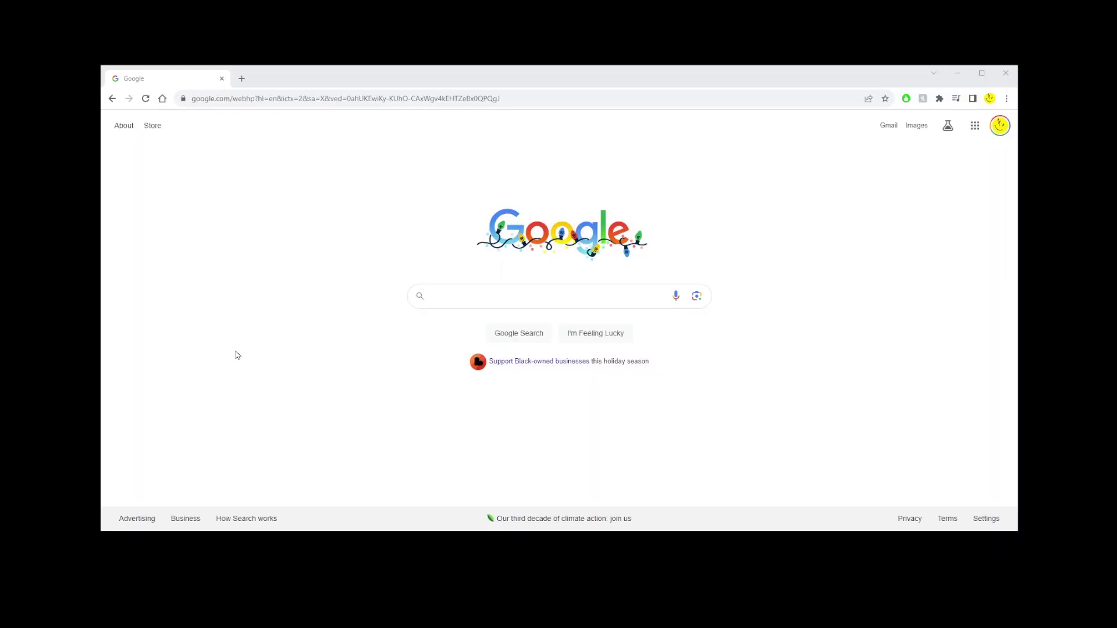
Switch to the browser, search Google for "ghost together" and open the Semicolon.dev result titled Ghost.
{"action": "left_click", "coordinate": [300, 351]}
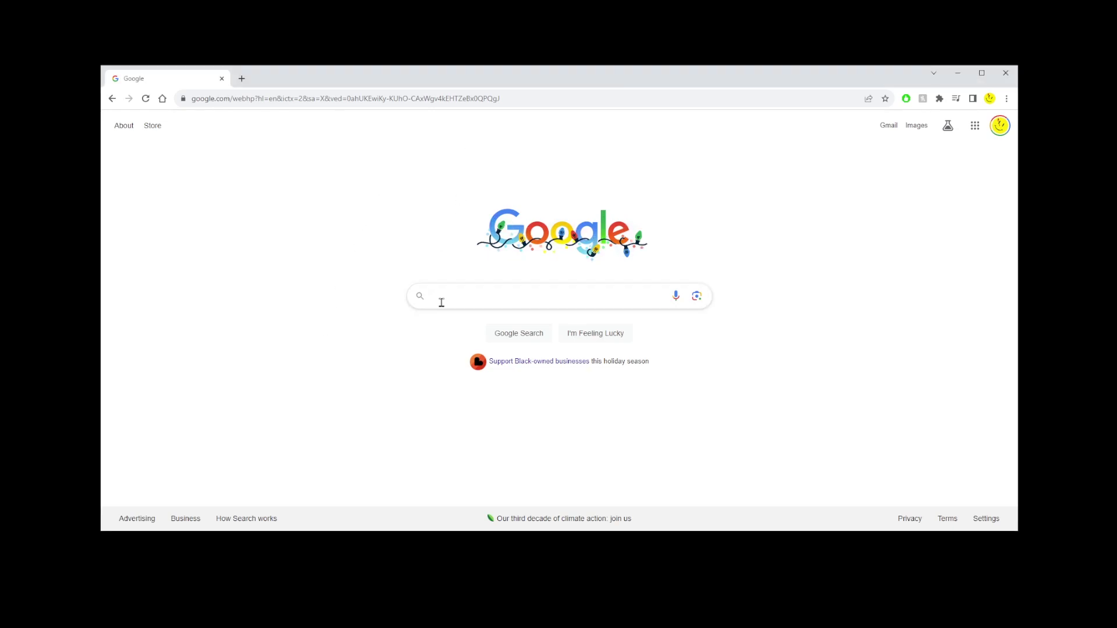
{"action": "left_click", "coordinate": [459, 298]}
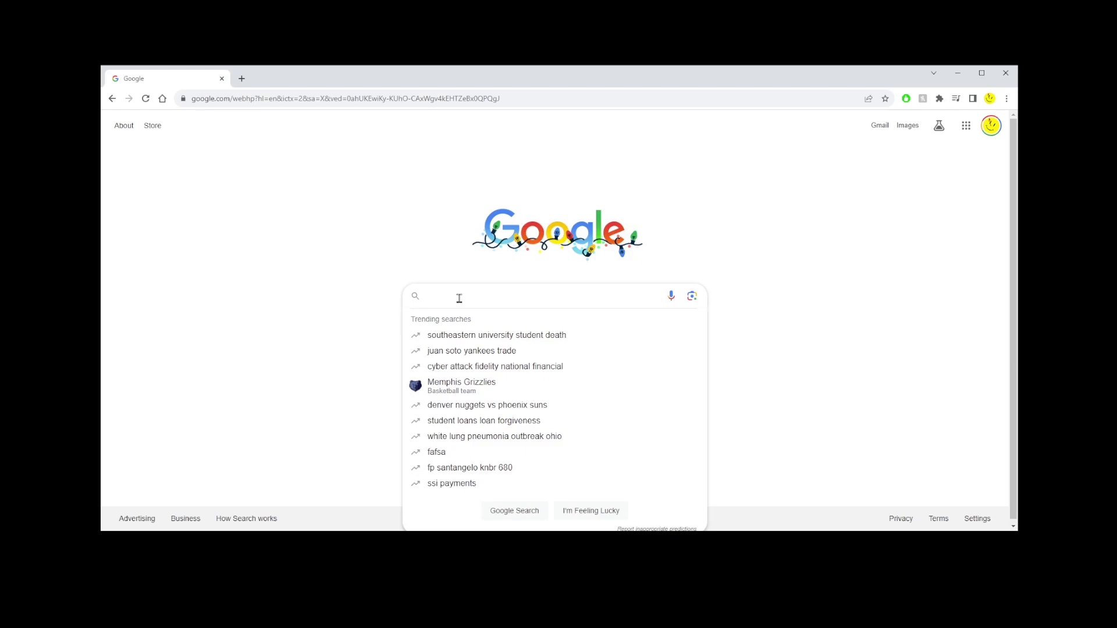
{"action": "type", "text": "ghost together"}
{"action": "key", "text": "Return"}
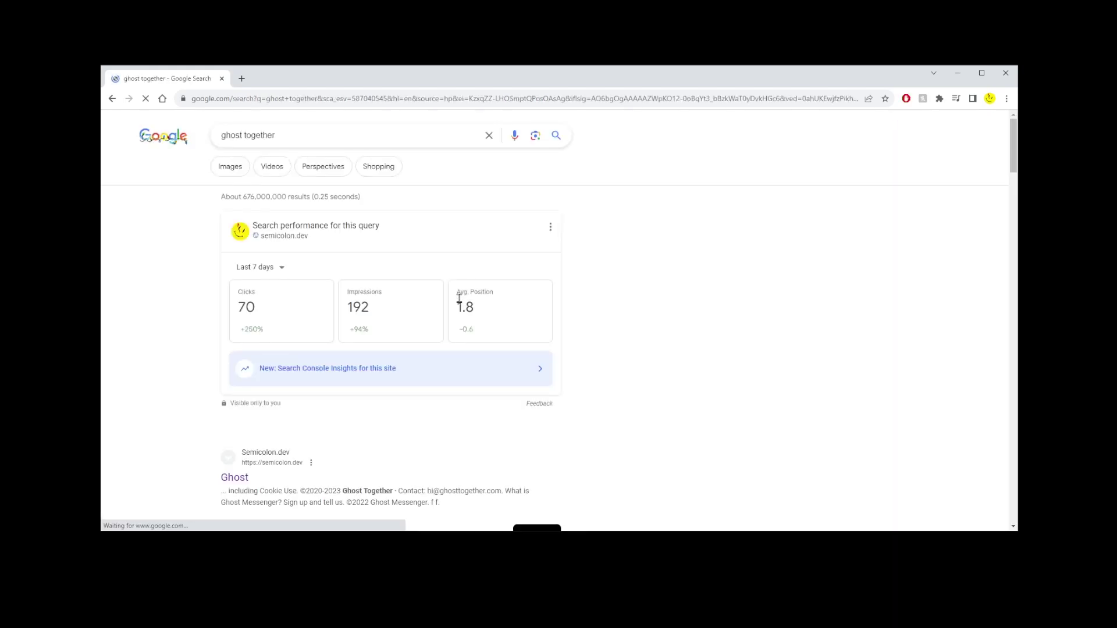
{"action": "scroll", "coordinate": [459, 297], "scroll_direction": "down", "scroll_amount": 3}
{"action": "left_click_drag", "start_coordinate": [348, 317], "coordinate": [390, 317]}
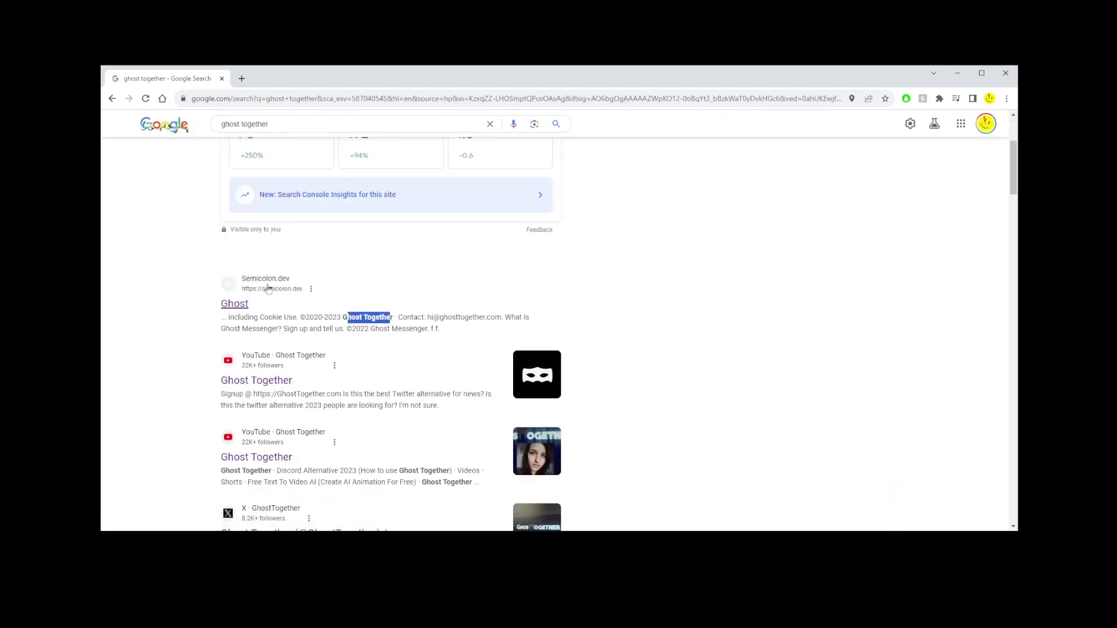
{"action": "left_click", "coordinate": [256, 305]}
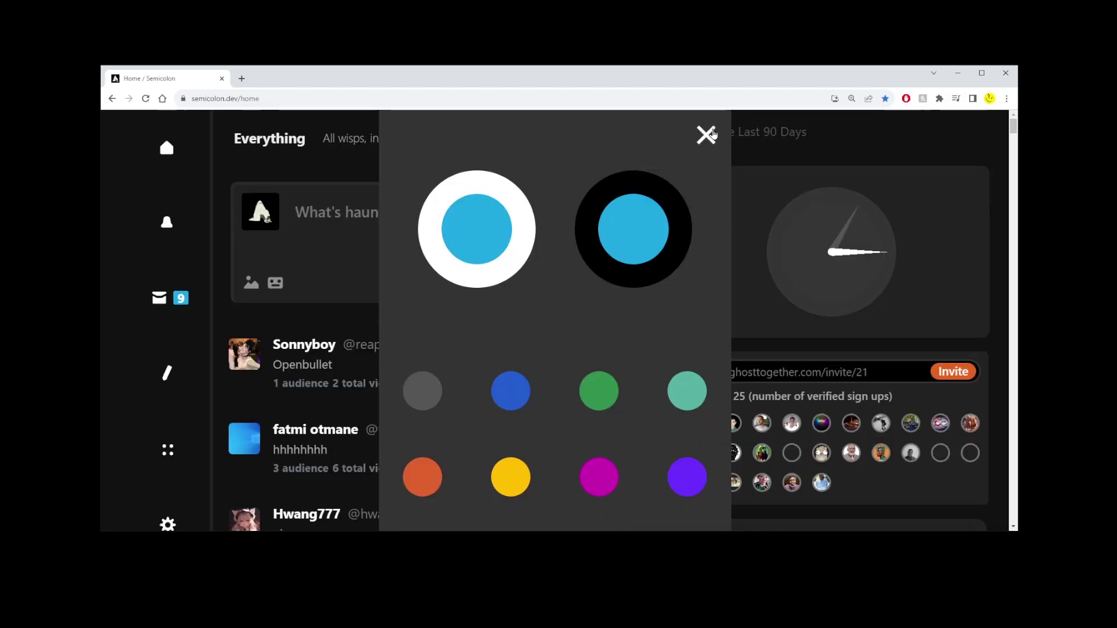
Dismiss the colour theme overlay and ask the GPT-3 chat on the messages page "how to create a grid in illustrator".
{"action": "left_click", "coordinate": [707, 135]}
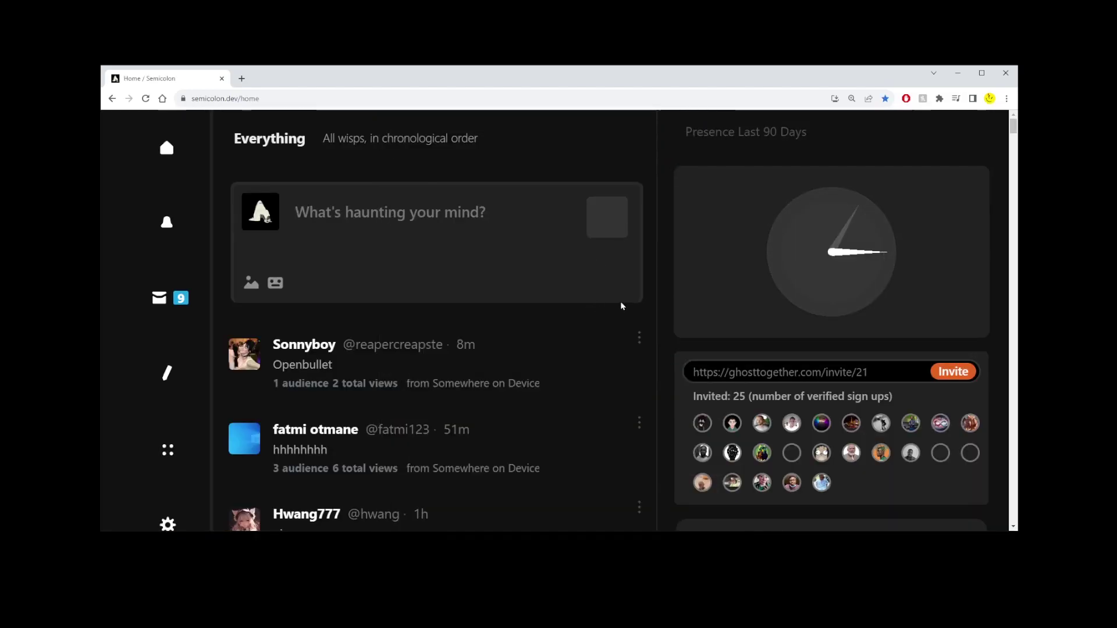
{"action": "left_click", "coordinate": [160, 300]}
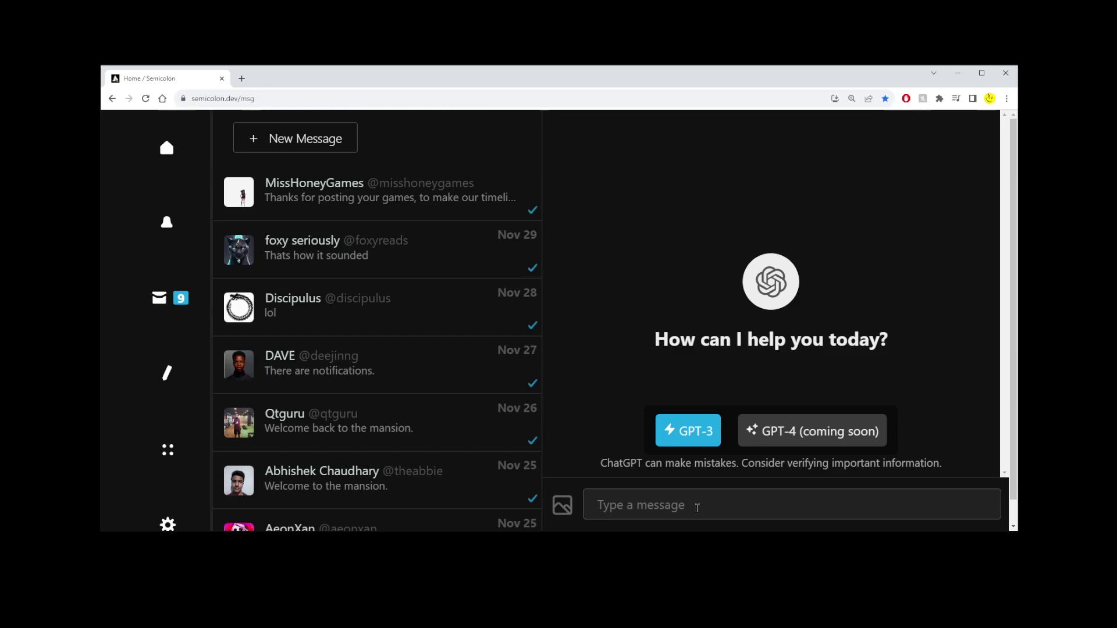
{"action": "left_click", "coordinate": [700, 508]}
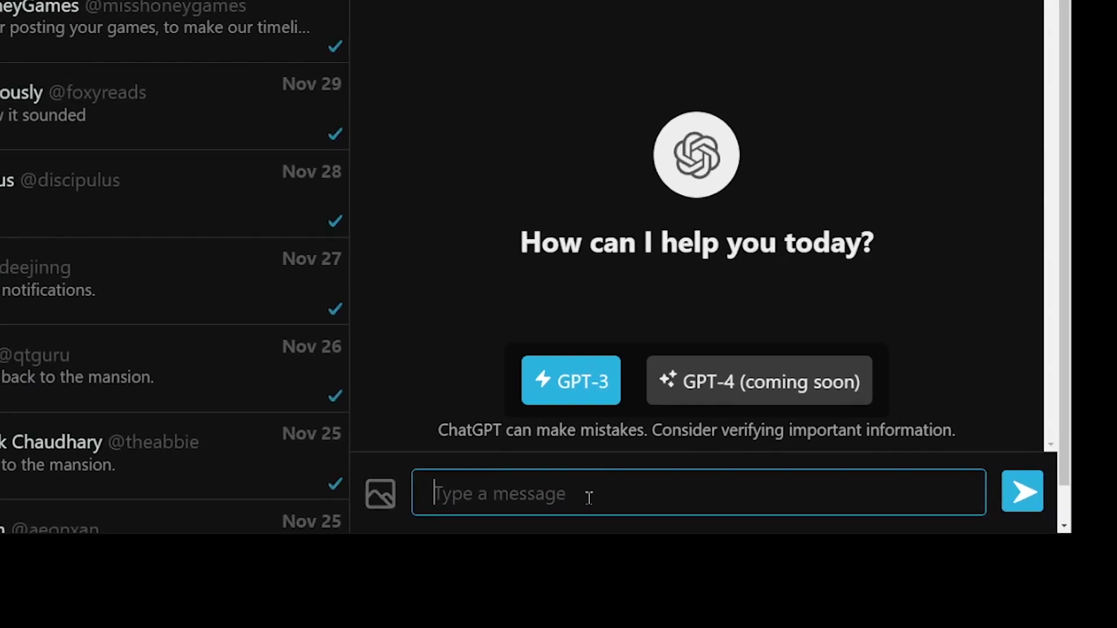
{"action": "type", "text": "how to"}
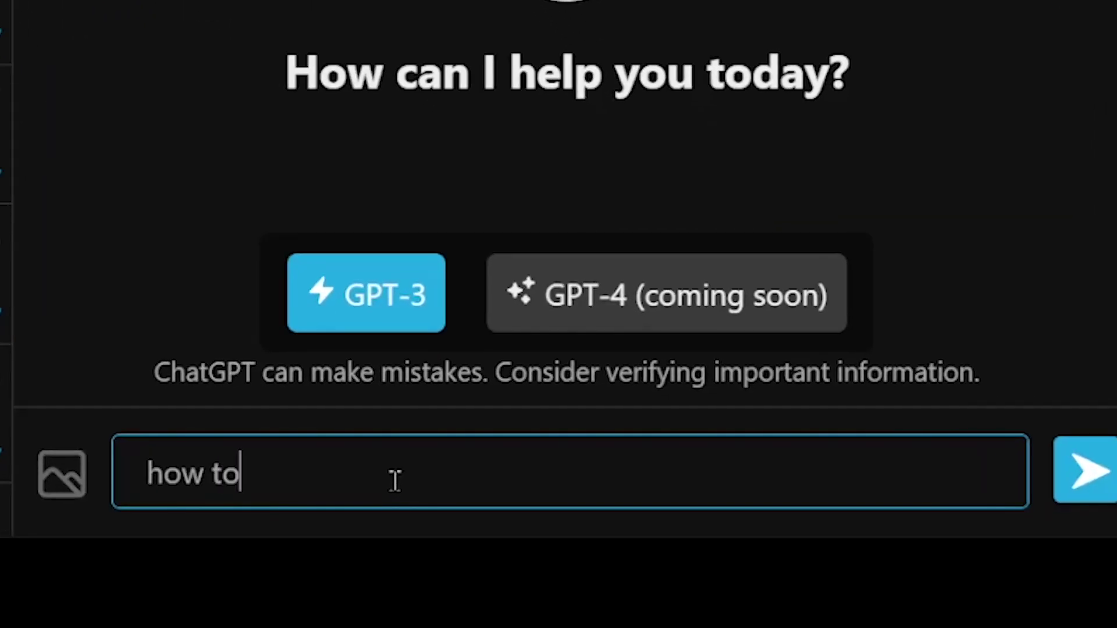
{"action": "type", "text": " create a g"}
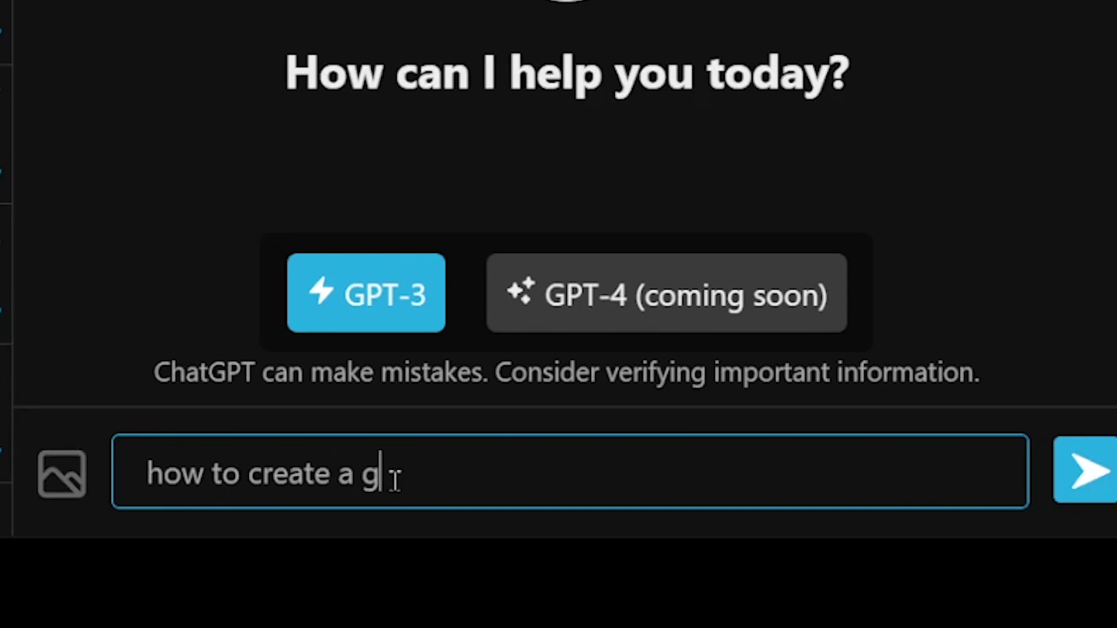
{"action": "type", "text": "rid in illustrato"}
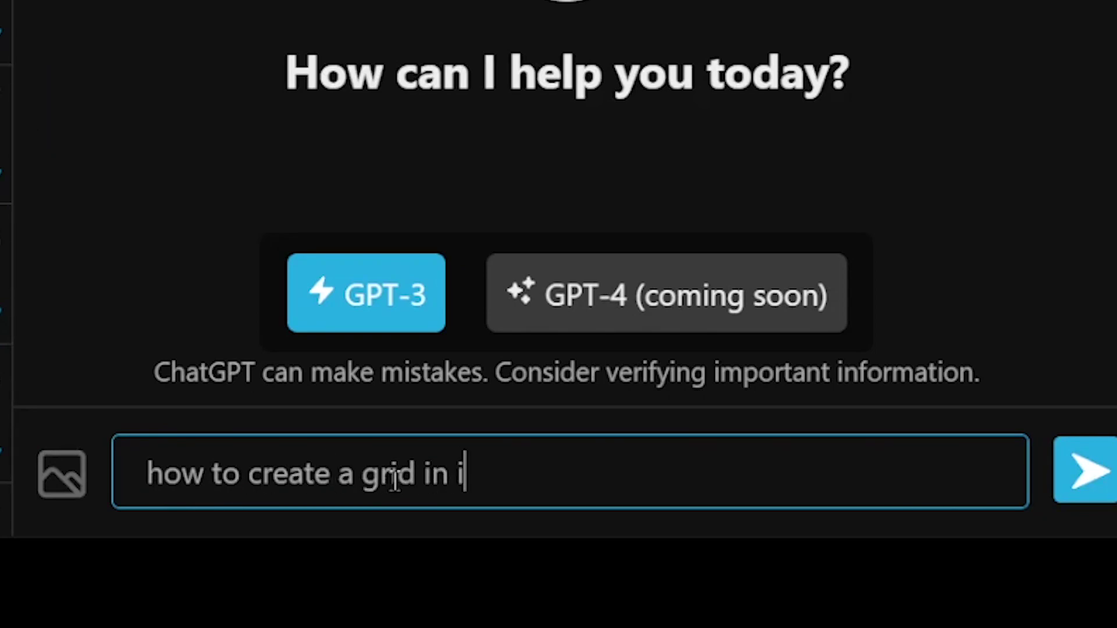
{"action": "type", "text": "r"}
{"action": "key", "text": "Return"}
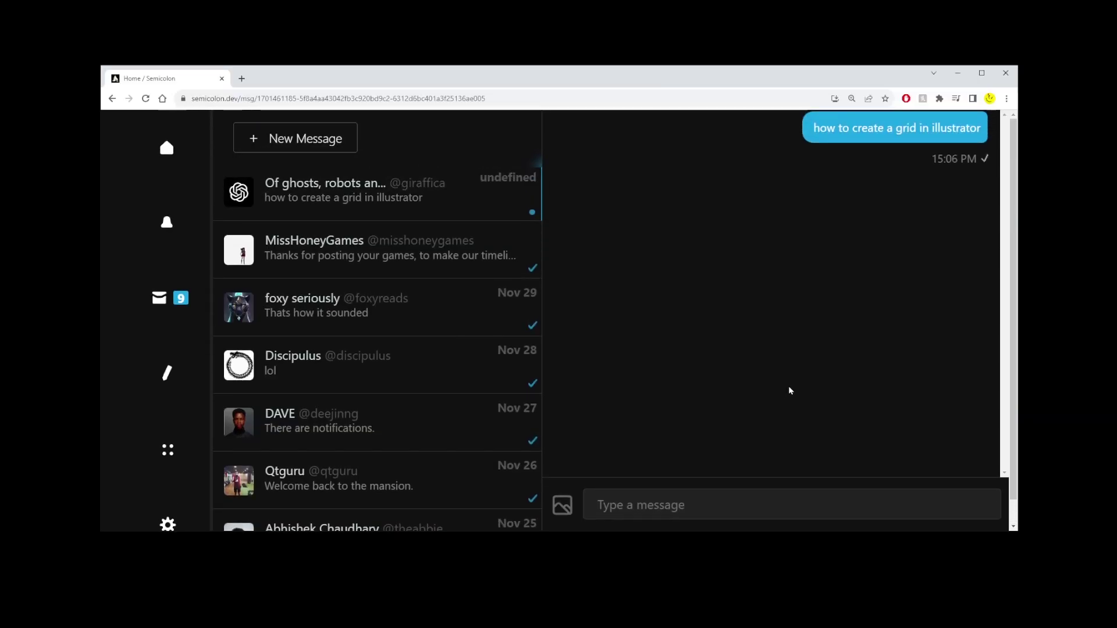
Read the chat's step-by-step answer on making a grid in Illustrator, including the Split Into Grid instructions.
{"action": "scroll", "coordinate": [791, 385], "scroll_direction": "up", "scroll_amount": 5}
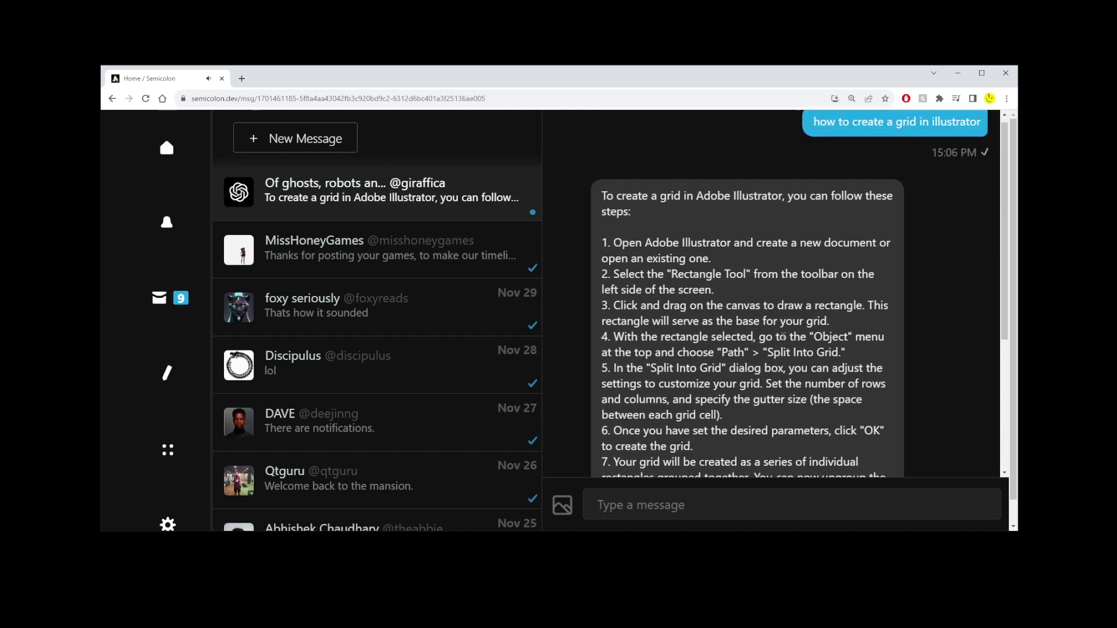
{"action": "left_click_drag", "start_coordinate": [603, 202], "coordinate": [733, 340]}
{"action": "left_click", "coordinate": [736, 339]}
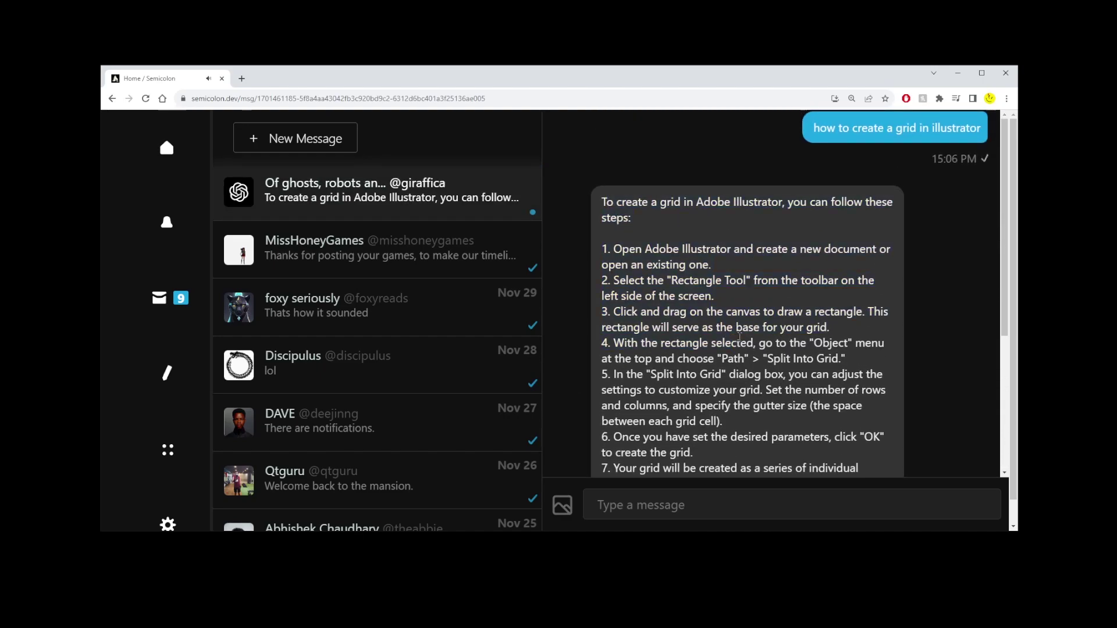
{"action": "left_click_drag", "start_coordinate": [614, 249], "coordinate": [752, 367]}
{"action": "left_click_drag", "start_coordinate": [620, 311], "coordinate": [780, 314]}
{"action": "scroll", "coordinate": [773, 314], "scroll_direction": "down", "scroll_amount": 2}
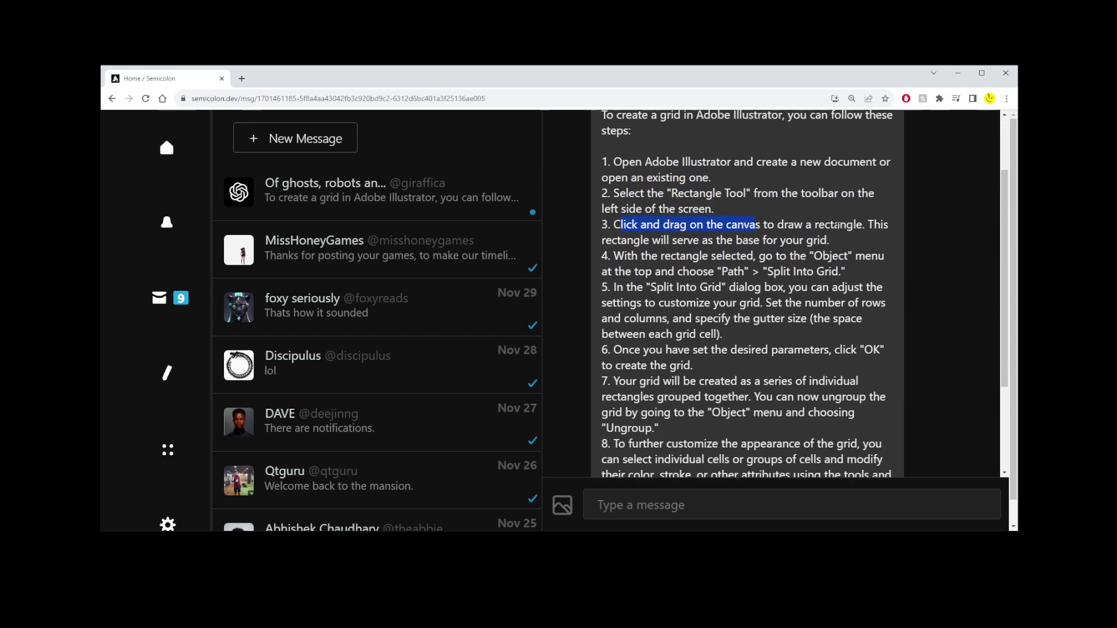
{"action": "left_click_drag", "start_coordinate": [713, 271], "coordinate": [848, 279]}
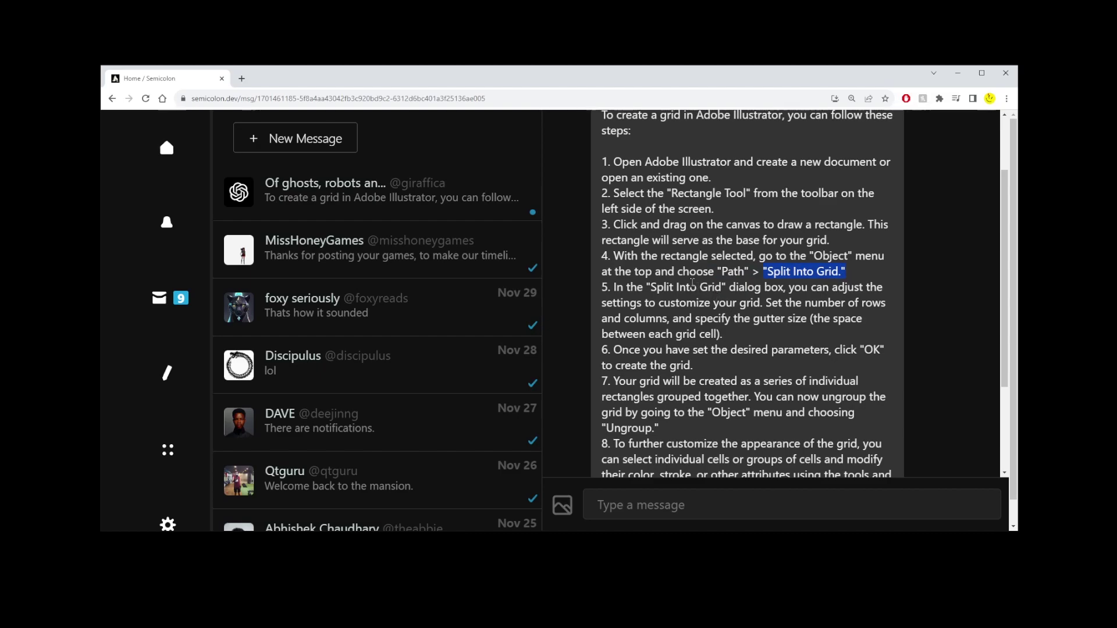
{"action": "left_click_drag", "start_coordinate": [758, 256], "coordinate": [877, 306]}
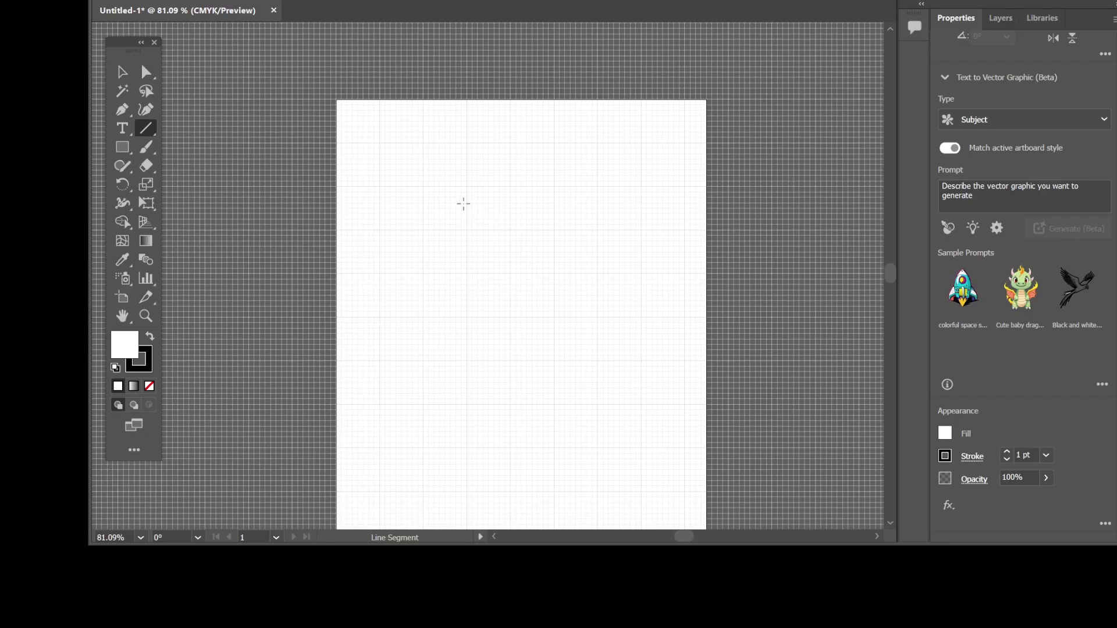
Switch back to Illustrator and hide the document grid.
{"action": "mouse_move", "coordinate": [507, 2]}
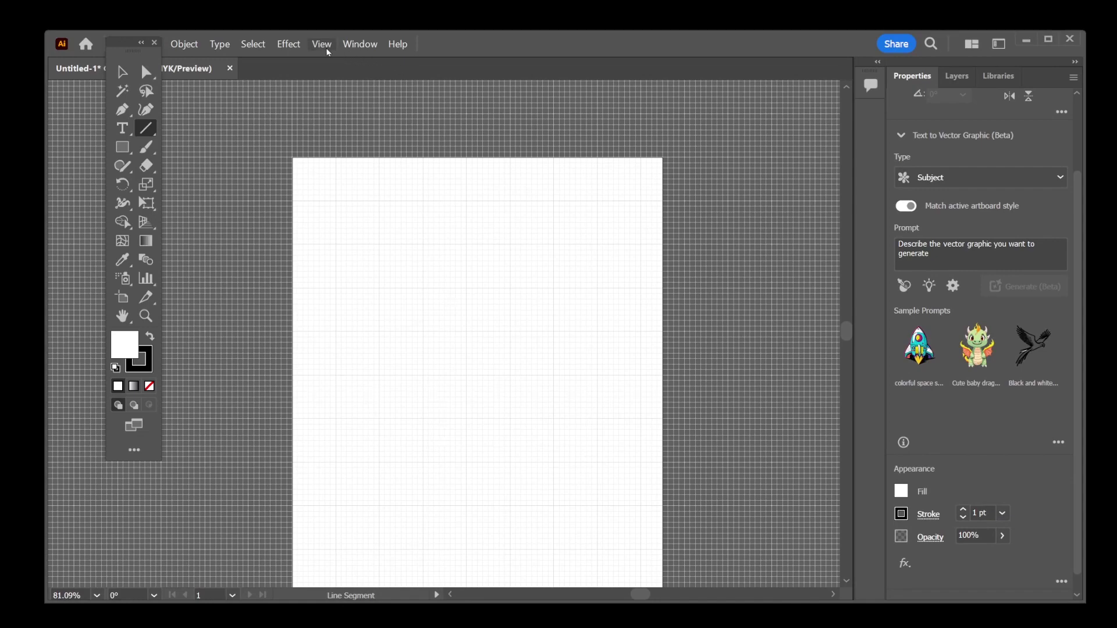
{"action": "left_click", "coordinate": [323, 44]}
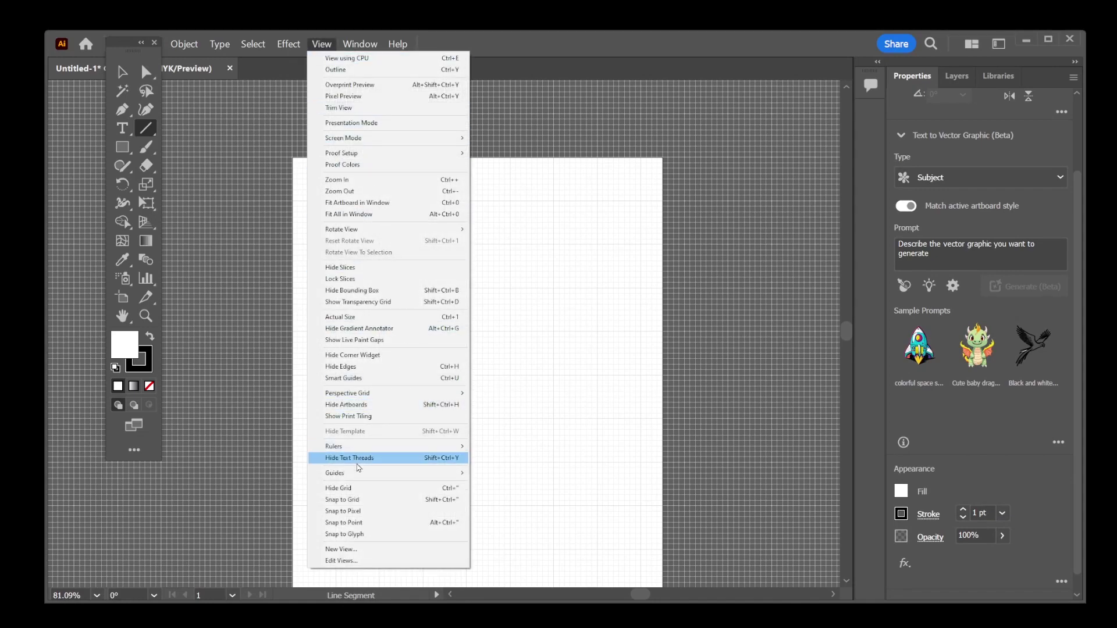
{"action": "left_click", "coordinate": [347, 493]}
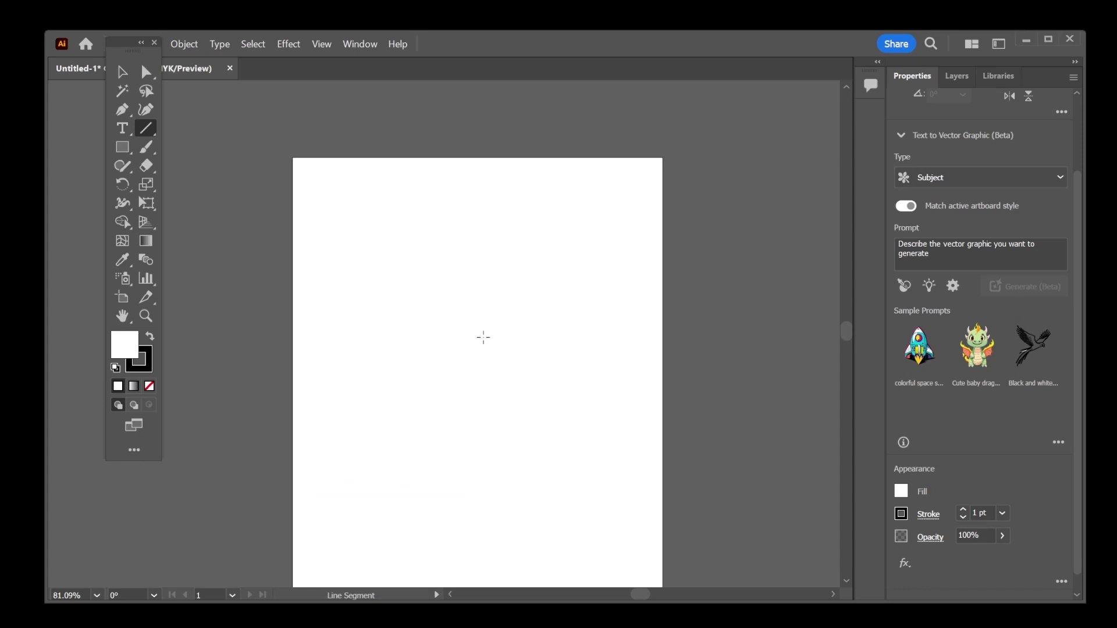
Move the floating toolbox clear of the menus and activate the Rectangular Grid tool.
{"action": "left_click_drag", "start_coordinate": [125, 42], "coordinate": [110, 114]}
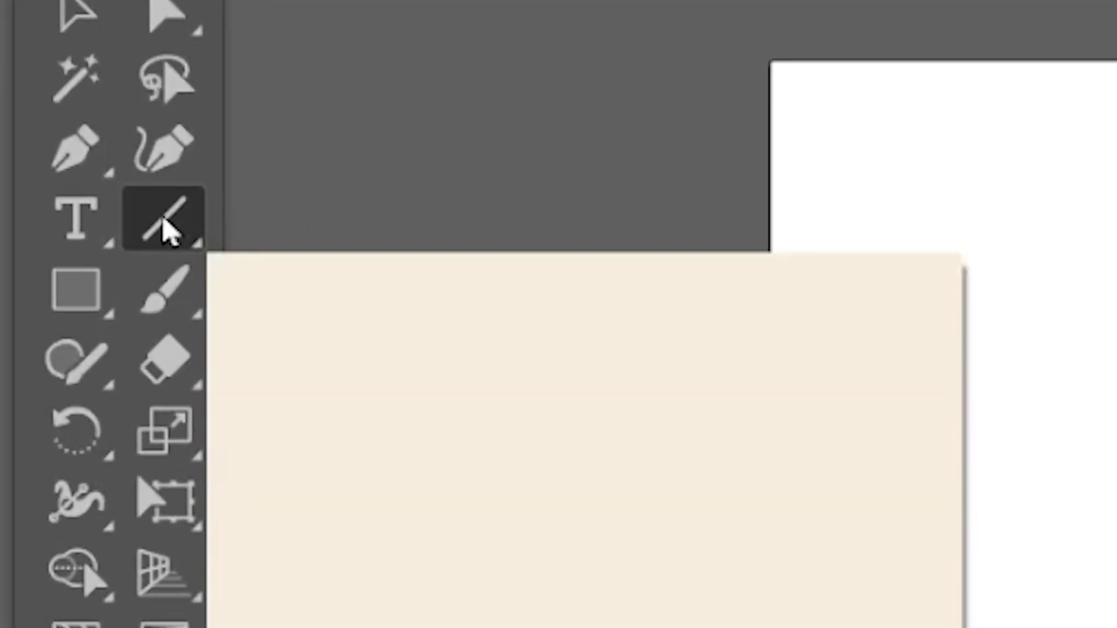
{"action": "left_click", "coordinate": [167, 229]}
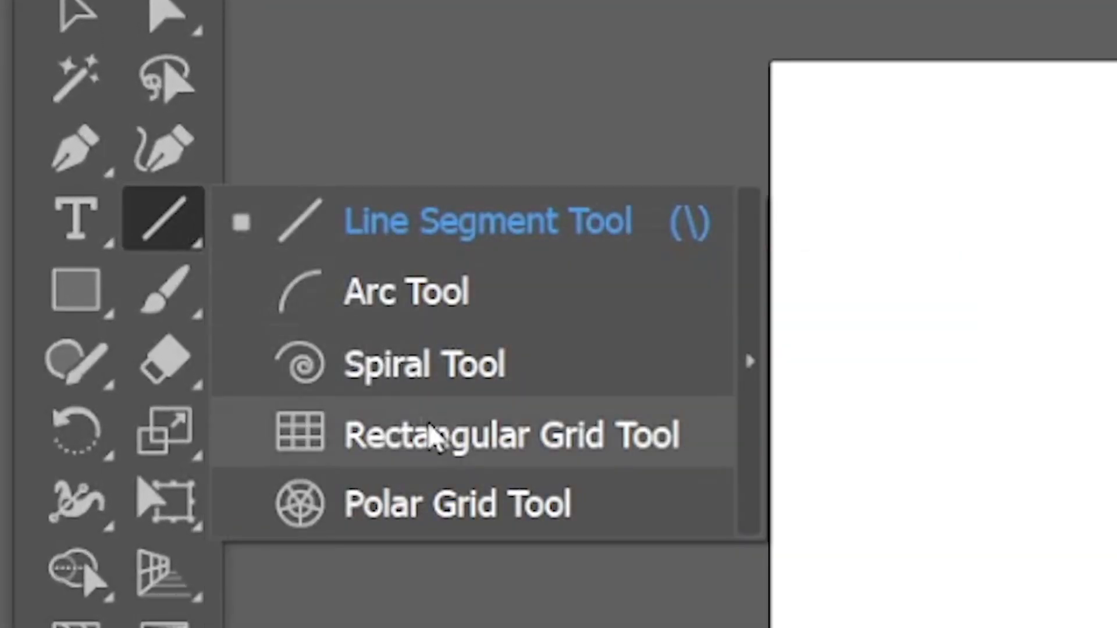
{"action": "left_click", "coordinate": [490, 449]}
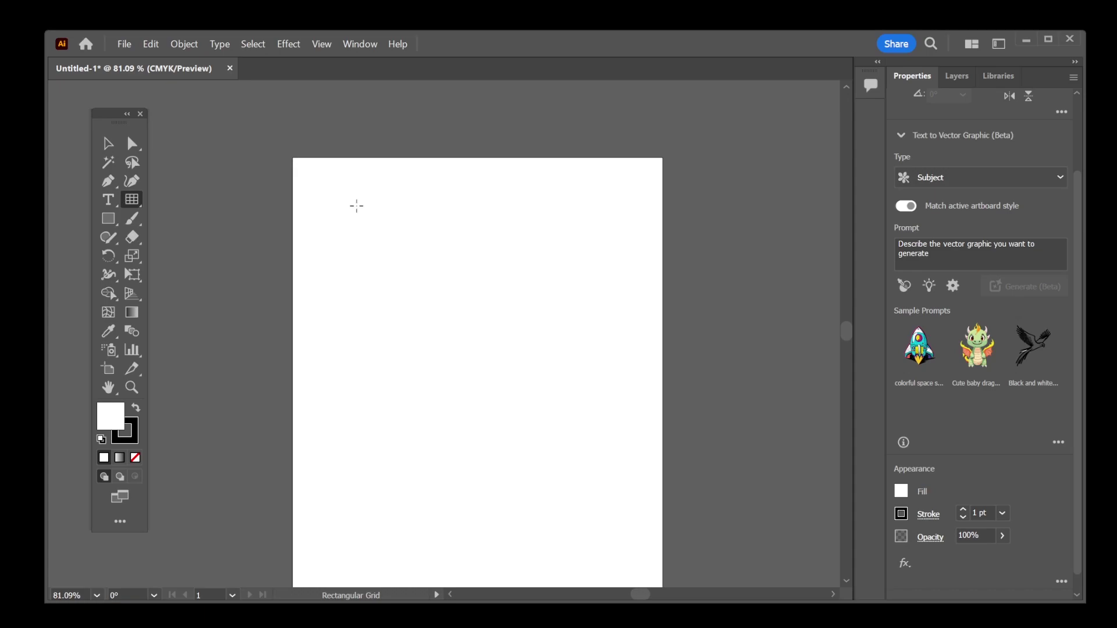
Place a rectangular grid with 5 horizontal and 5 vertical dividers starting near the artboard's upper-left corner.
{"action": "left_click", "coordinate": [357, 205]}
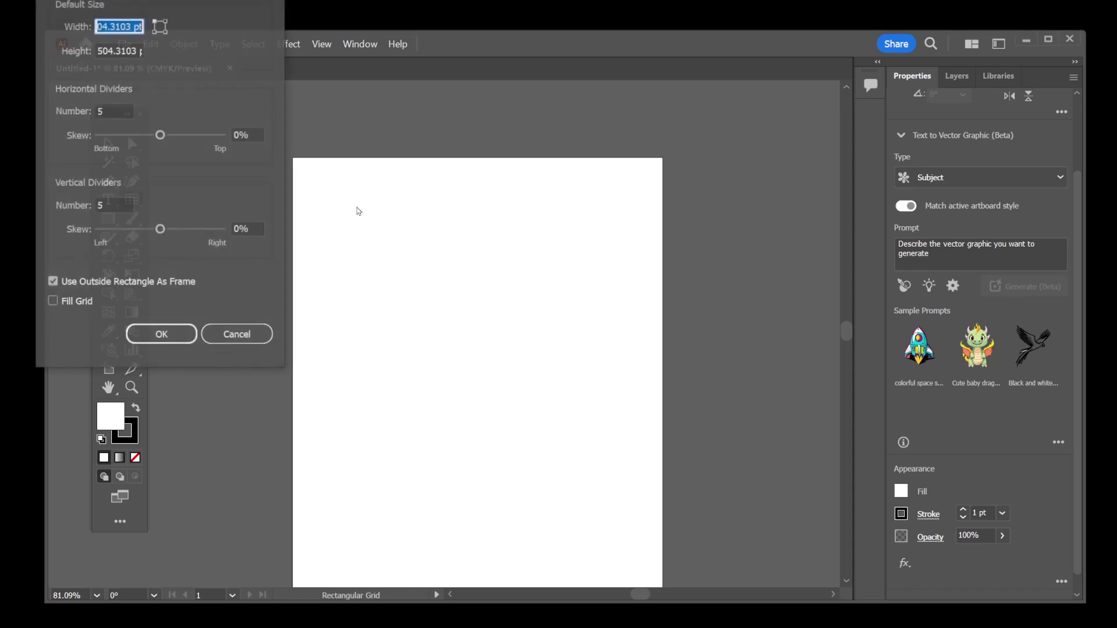
{"action": "left_click_drag", "start_coordinate": [235, 1], "coordinate": [561, 150]}
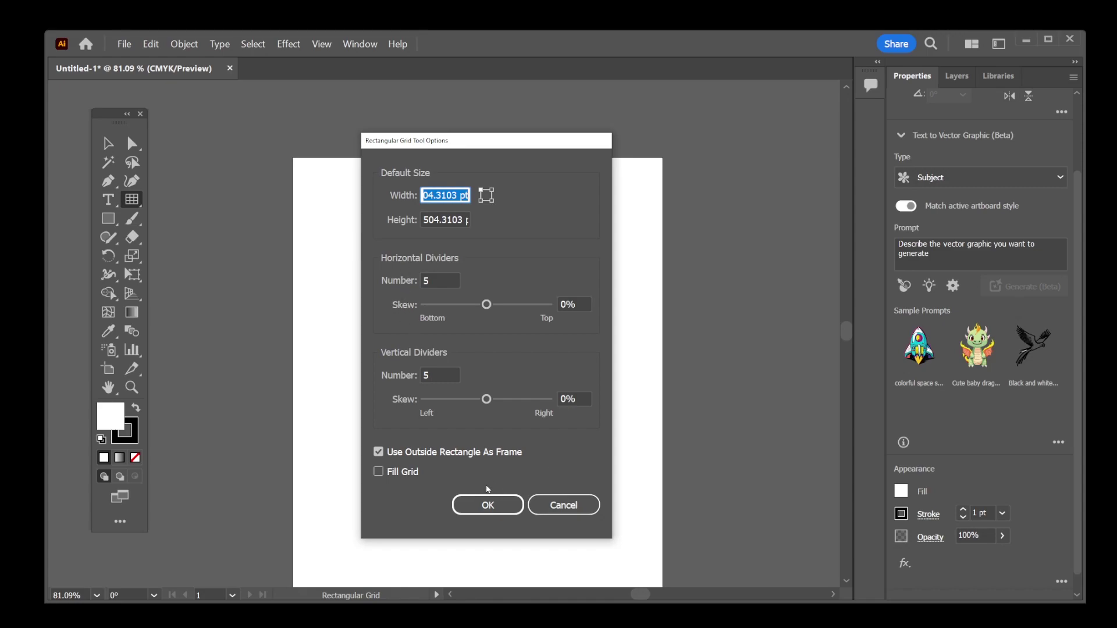
{"action": "left_click", "coordinate": [487, 505]}
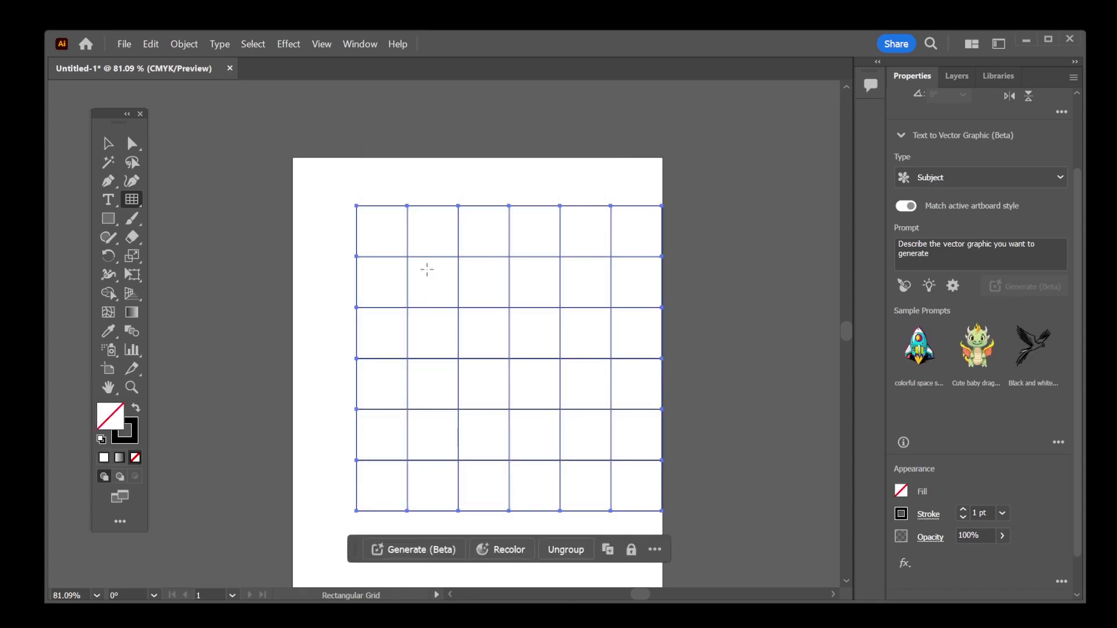
Shrink the grid into the artboard's upper-left corner and draw a second, larger grid about 317 pt high below it.
{"action": "key", "text": "v"}
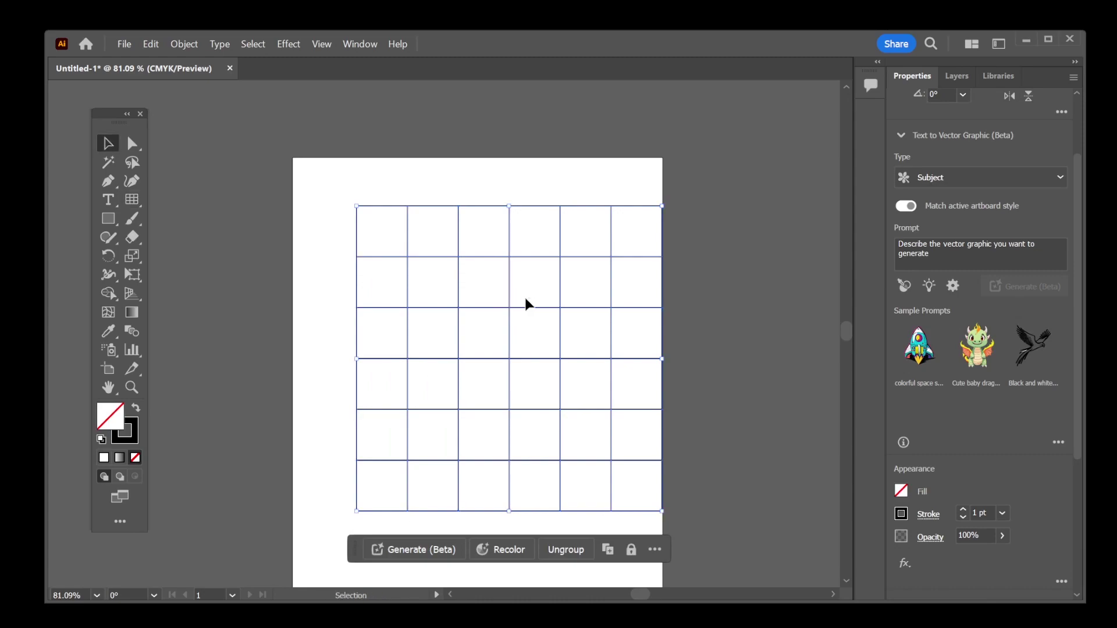
{"action": "left_click", "coordinate": [512, 292]}
{"action": "left_click_drag", "start_coordinate": [509, 251], "coordinate": [479, 230]}
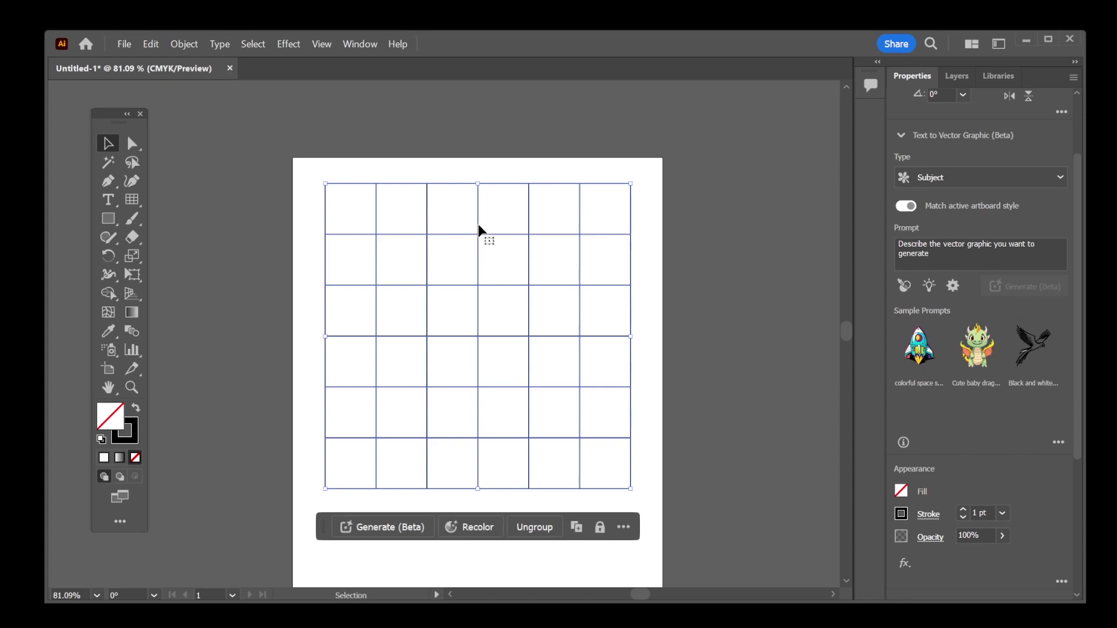
{"action": "mouse_move", "coordinate": [631, 489]}
{"action": "left_mouse_down"}
{"action": "mouse_move", "coordinate": [635, 467]}
{"action": "mouse_move", "coordinate": [539, 324]}
{"action": "mouse_move", "coordinate": [382, 233]}
{"action": "mouse_move", "coordinate": [386, 217]}
{"action": "left_mouse_up"}
{"action": "mouse_move", "coordinate": [321, 245]}
{"action": "left_mouse_down"}
{"action": "mouse_move", "coordinate": [400, 273]}
{"action": "mouse_move", "coordinate": [569, 290]}
{"action": "mouse_move", "coordinate": [638, 314]}
{"action": "mouse_move", "coordinate": [649, 365]}
{"action": "mouse_move", "coordinate": [629, 464]}
{"action": "mouse_move", "coordinate": [454, 447]}
{"action": "mouse_move", "coordinate": [531, 267]}
{"action": "mouse_move", "coordinate": [628, 320]}
{"action": "mouse_move", "coordinate": [638, 425]}
{"action": "left_mouse_up"}
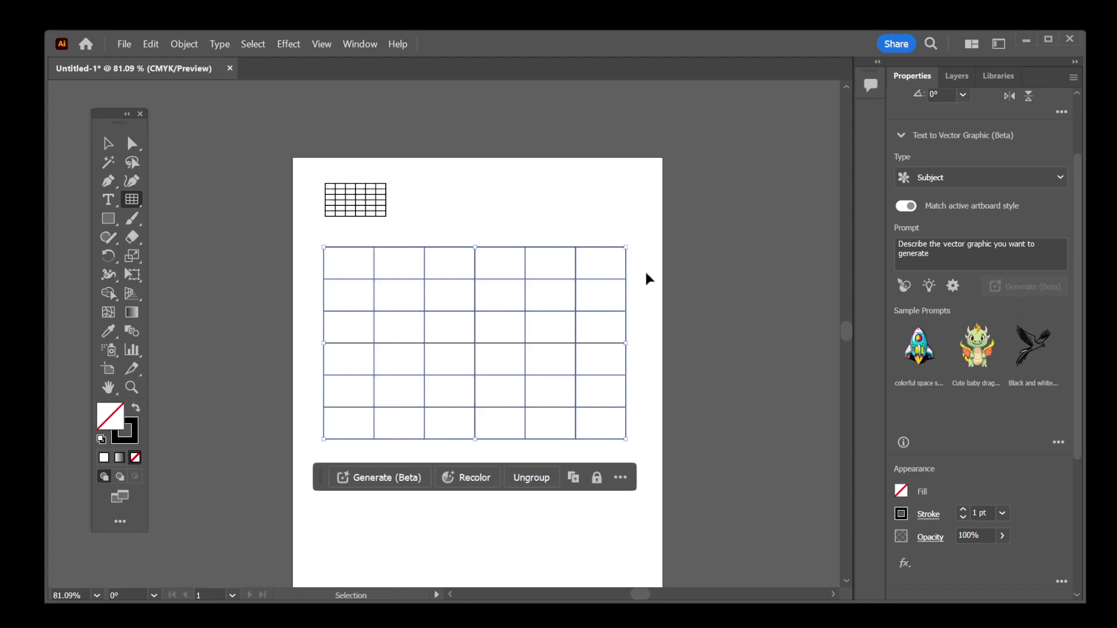
Undo both grids and their edits back to an empty artboard.
{"action": "key", "text": "ctrl+z"}
{"action": "key", "text": "ctrl+shift+z"}
{"action": "key", "text": "ctrl+shift+z"}
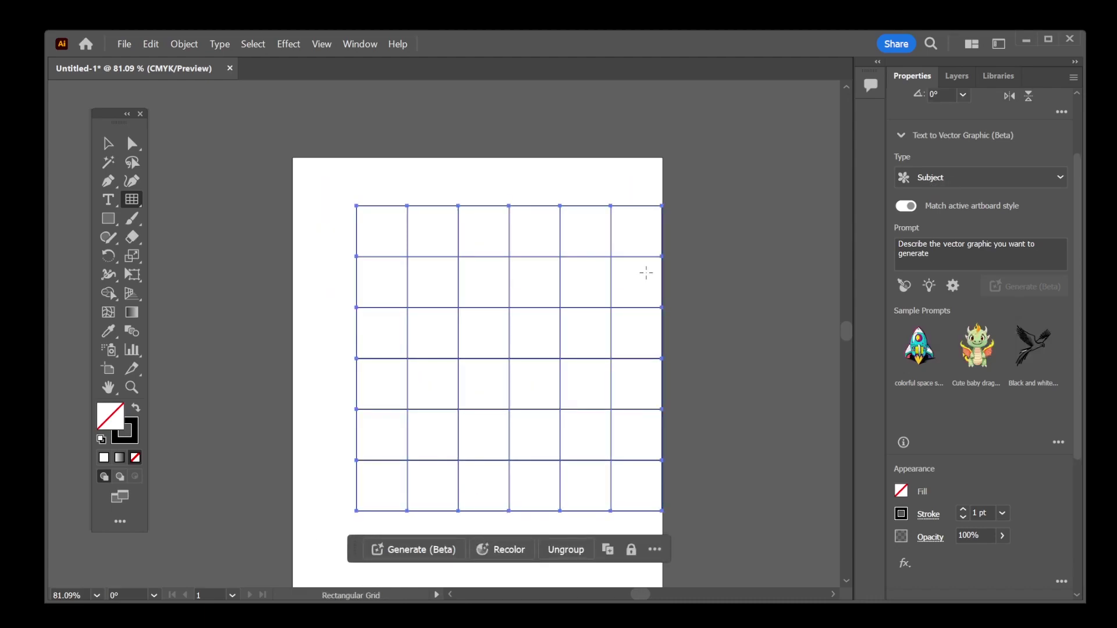
{"action": "key", "text": "ctrl+z"}
{"action": "key", "text": "ctrl+z"}
{"action": "key", "text": "ctrl+z"}
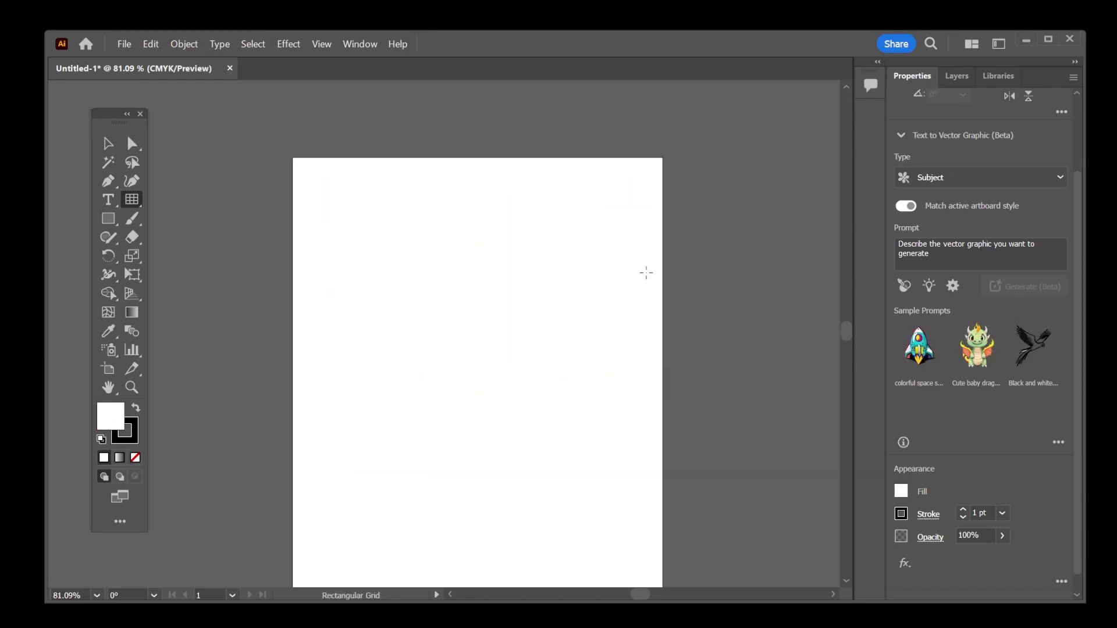
Create a rectangular grid with 100 horizontal and 100 vertical dividers, starting near the artboard's upper-left corner.
{"action": "left_click", "coordinate": [353, 197]}
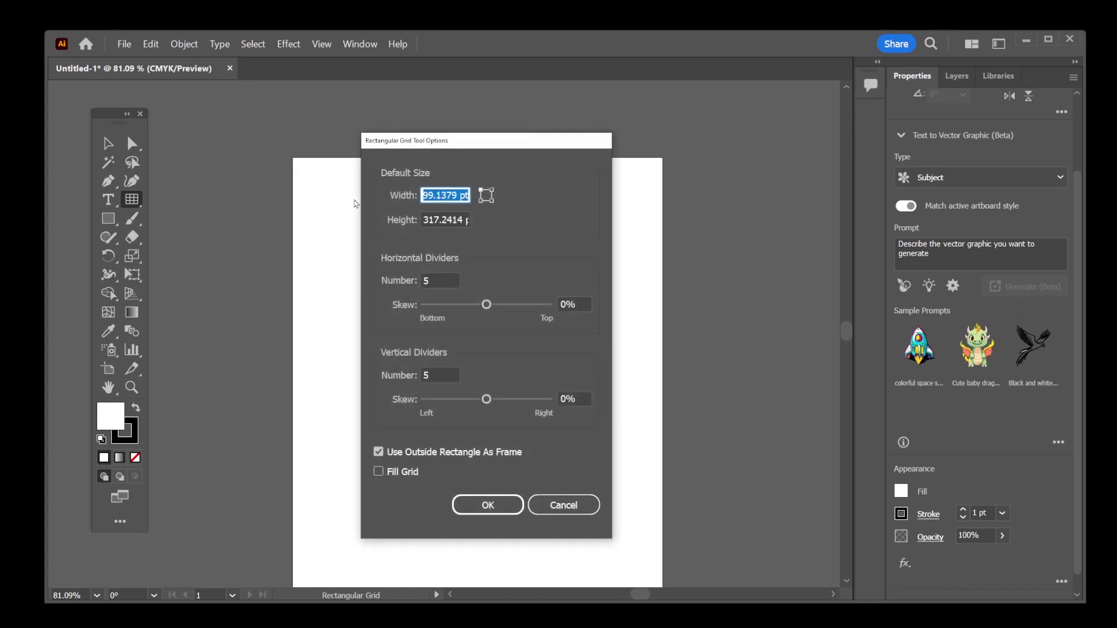
{"action": "double_click", "coordinate": [431, 279]}
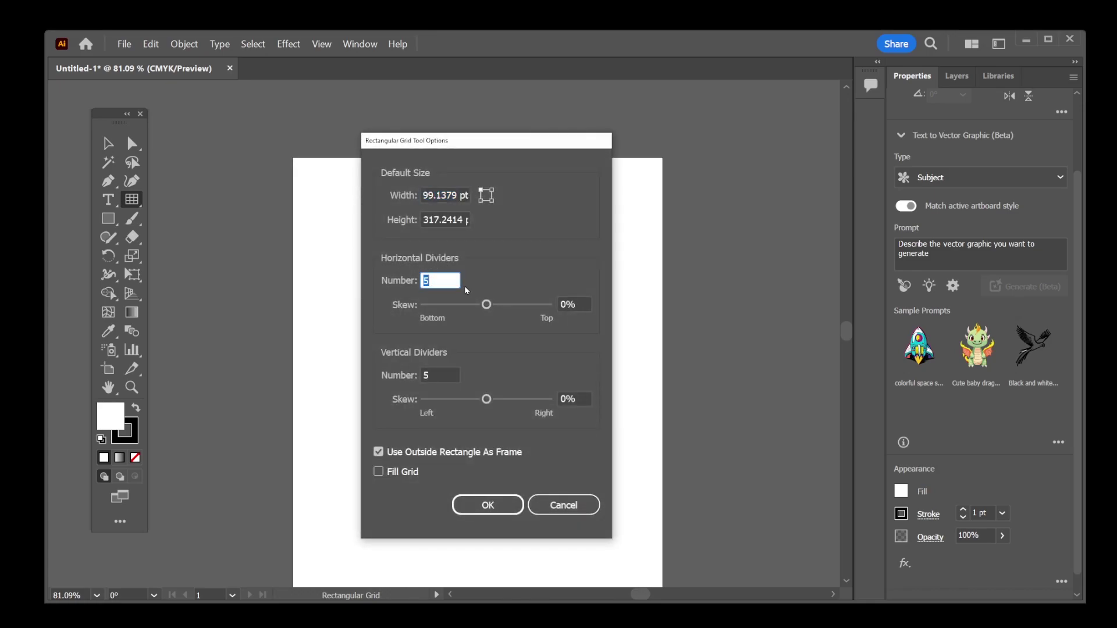
{"action": "type", "text": "100"}
{"action": "left_click", "coordinate": [438, 376]}
{"action": "key", "text": "BackSpace"}
{"action": "type", "text": "100"}
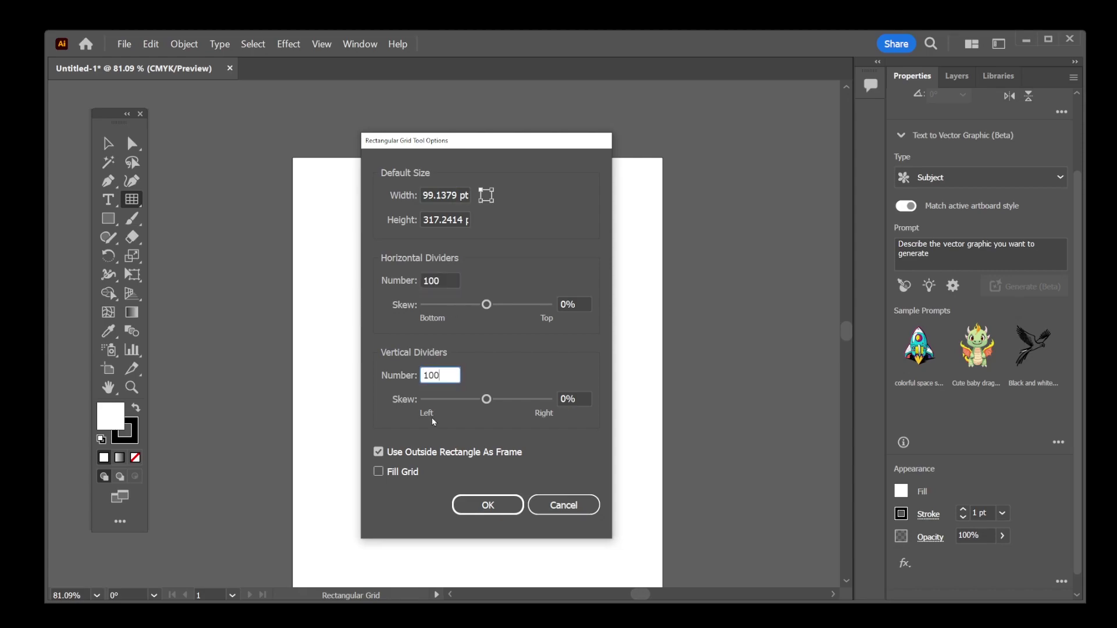
{"action": "left_click", "coordinate": [488, 505]}
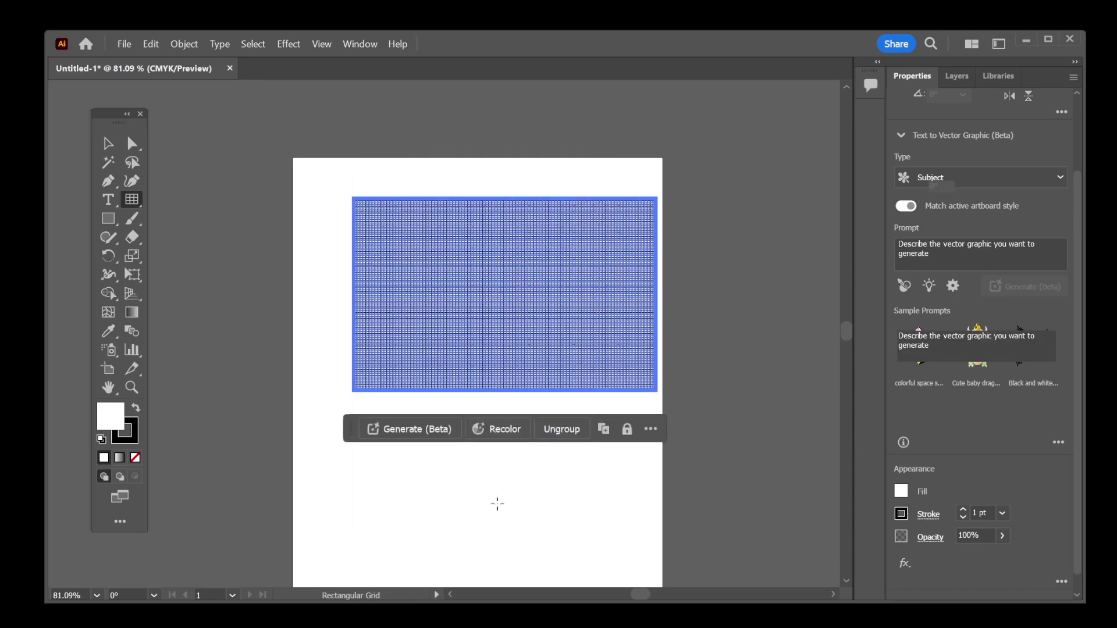
Move the dense grid towards the artboard's upper-left corner and stretch it downwards to cover most of the artboard.
{"action": "left_click", "coordinate": [108, 145]}
{"action": "left_click_drag", "start_coordinate": [557, 300], "coordinate": [519, 270]}
{"action": "left_click_drag", "start_coordinate": [612, 361], "coordinate": [654, 581]}
{"action": "key", "text": "Return"}
{"action": "key", "text": "Return"}
{"action": "left_click_drag", "start_coordinate": [433, 301], "coordinate": [498, 326]}
{"action": "scroll", "coordinate": [487, 360], "scroll_direction": "down", "scroll_amount": 3}
{"action": "scroll", "coordinate": [480, 367], "scroll_direction": "up", "scroll_amount": 4}
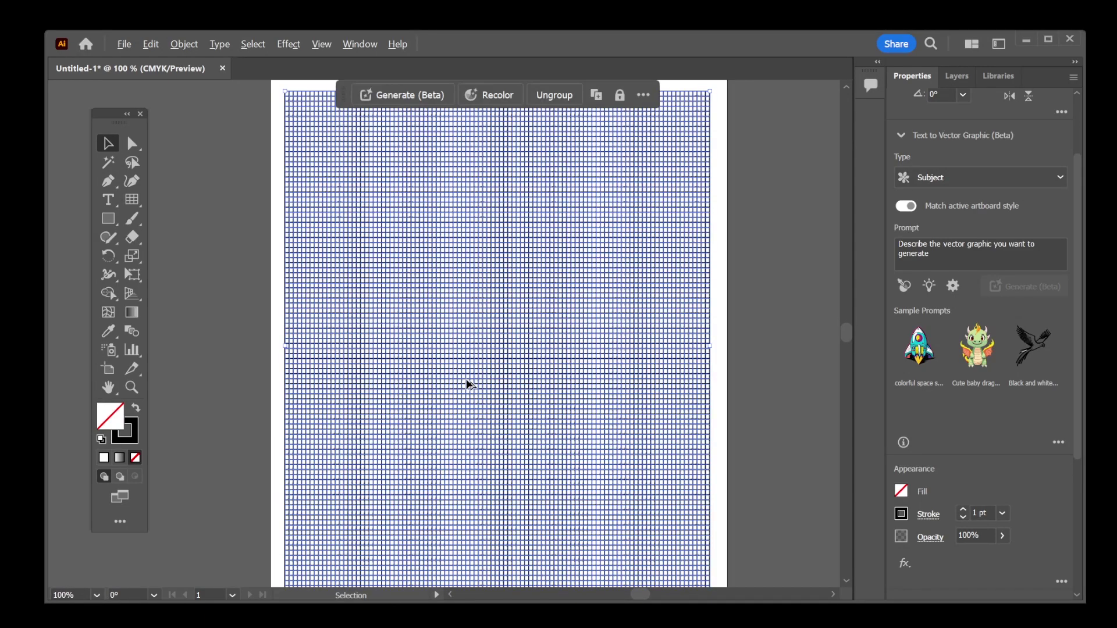
{"action": "scroll", "coordinate": [474, 371], "scroll_direction": "down", "scroll_amount": 2}
{"action": "scroll", "coordinate": [472, 370], "scroll_direction": "up", "scroll_amount": 2}
{"action": "scroll", "coordinate": [474, 369], "scroll_direction": "down", "scroll_amount": 2}
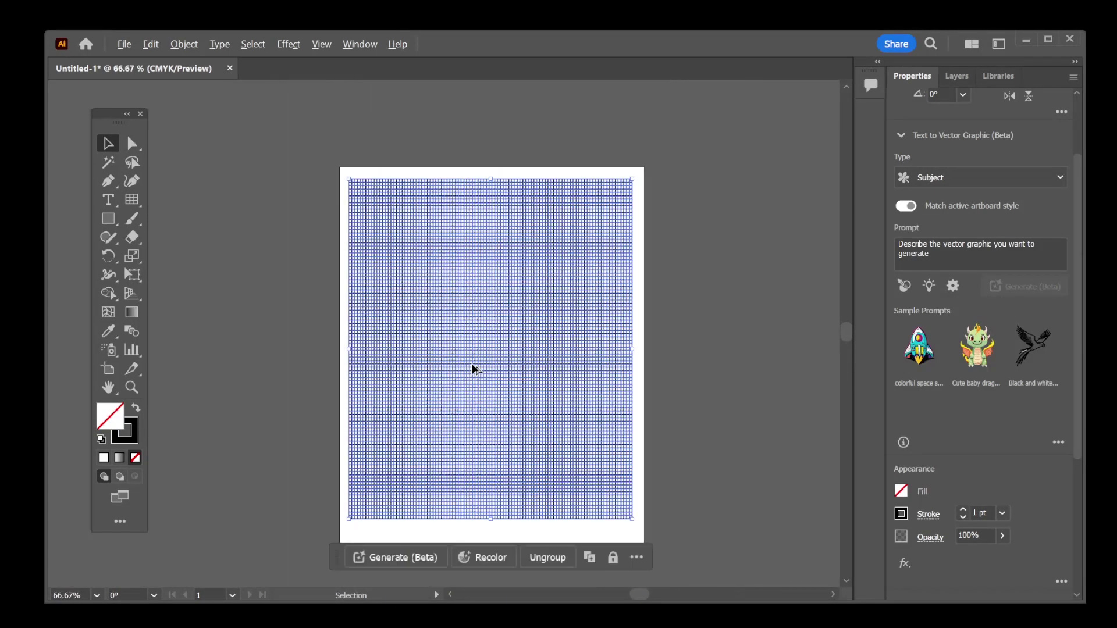